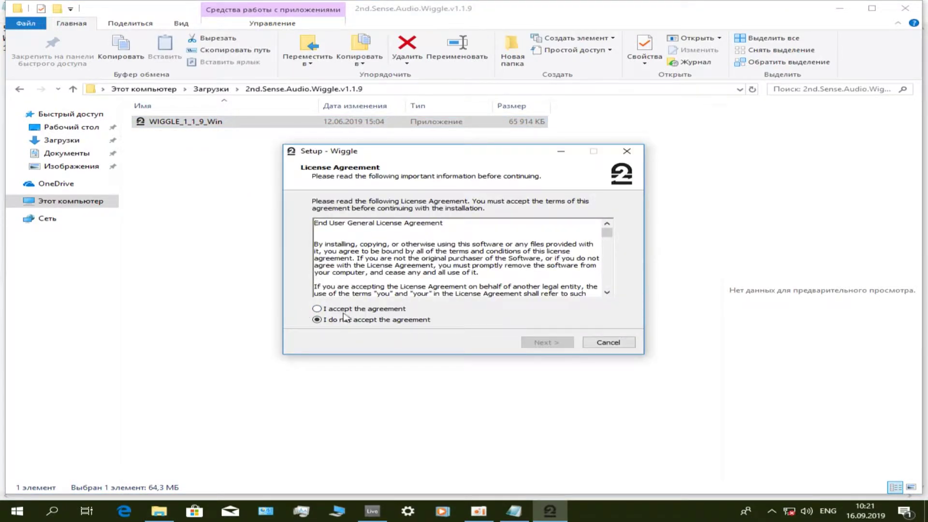
Accept the Wiggle license agreement and keep the default destination folder and VST plug-in directories
{"action": "left_click", "coordinate": [317, 308]}
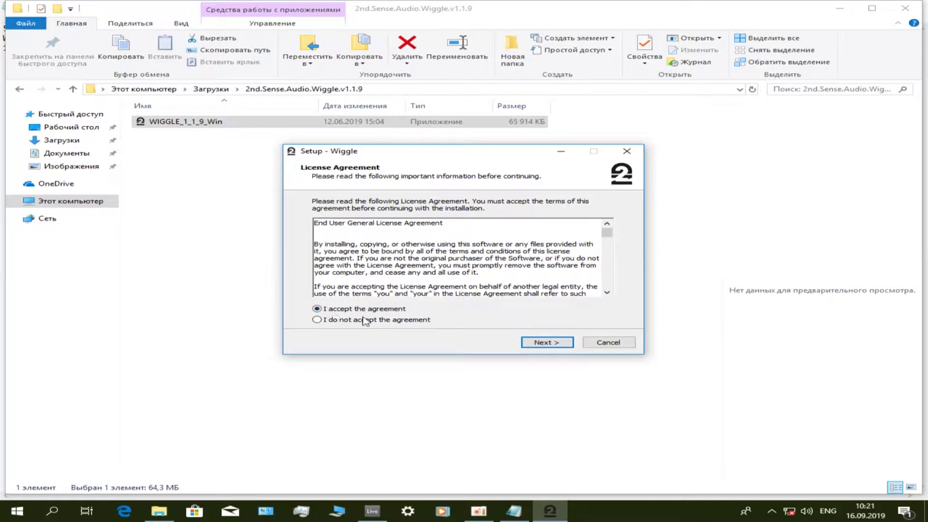
{"action": "left_click", "coordinate": [540, 347]}
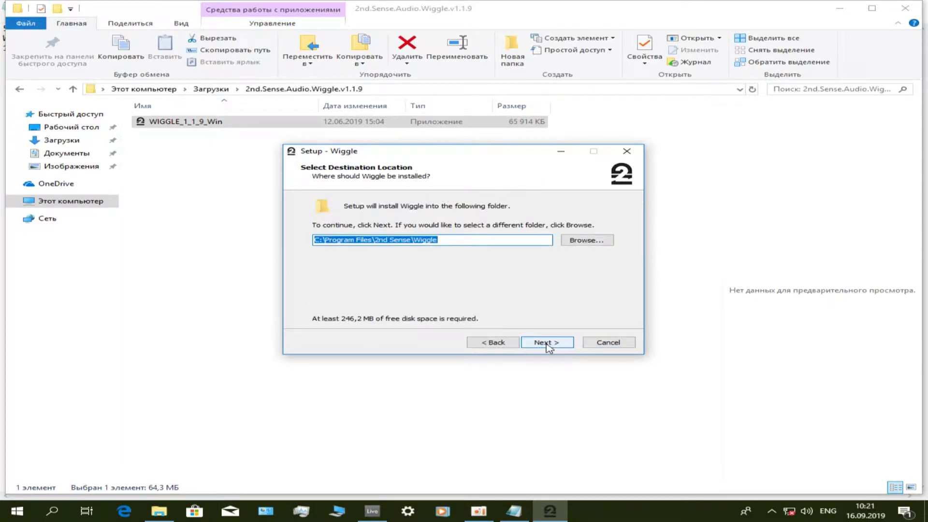
{"action": "left_click", "coordinate": [548, 343]}
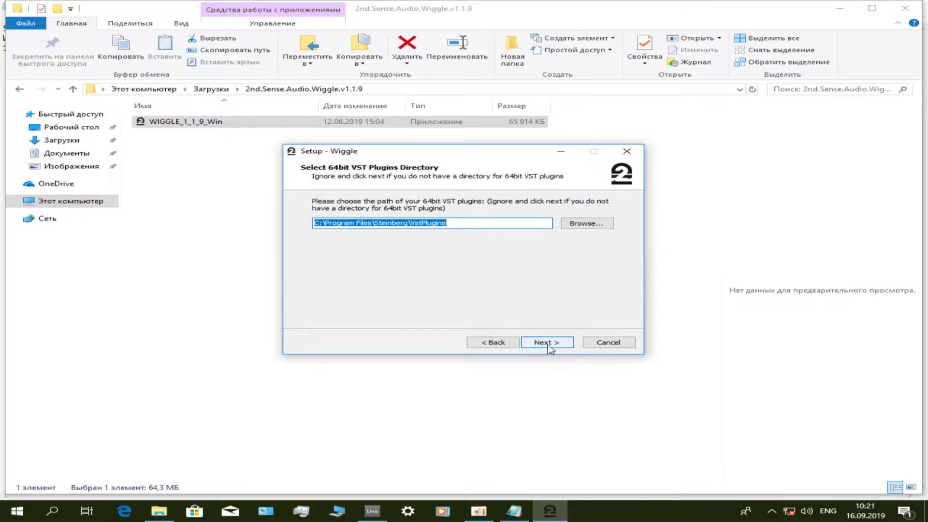
{"action": "left_click", "coordinate": [551, 345]}
{"action": "left_click", "coordinate": [545, 344]}
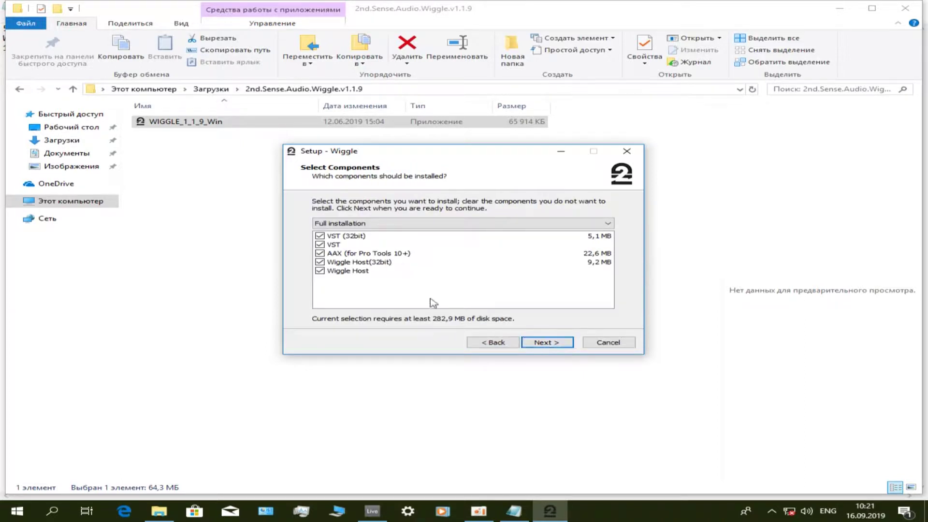
Exclude the VST (32bit) and Wiggle Host(32bit) components from the installation
{"action": "left_click", "coordinate": [319, 236]}
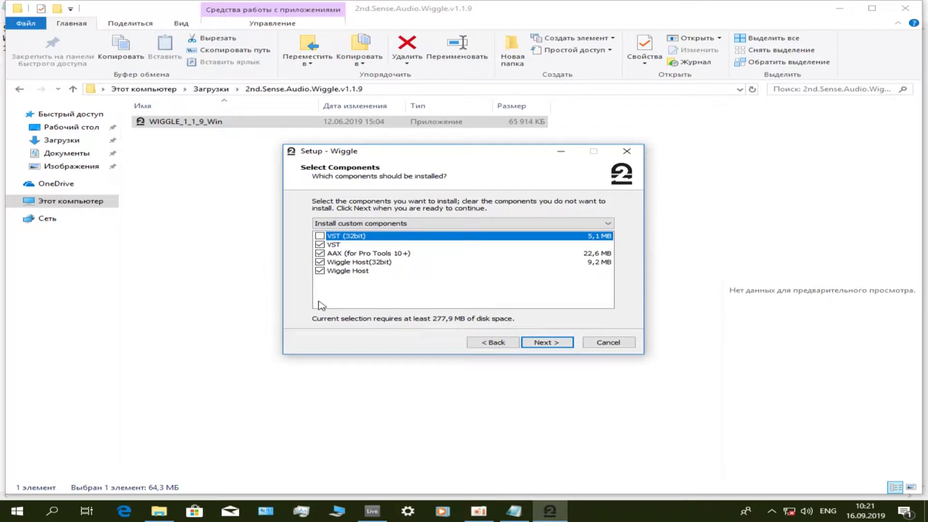
{"action": "left_click", "coordinate": [320, 262]}
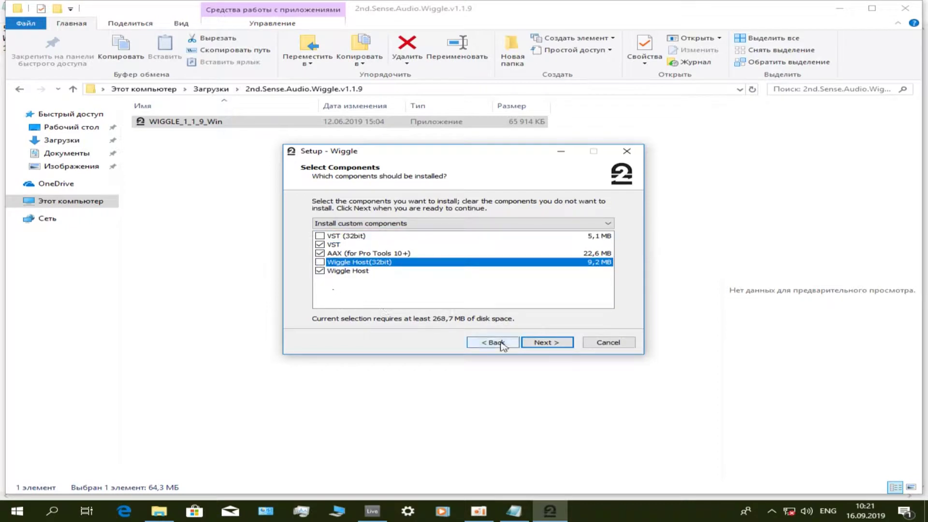
{"action": "left_click", "coordinate": [546, 343]}
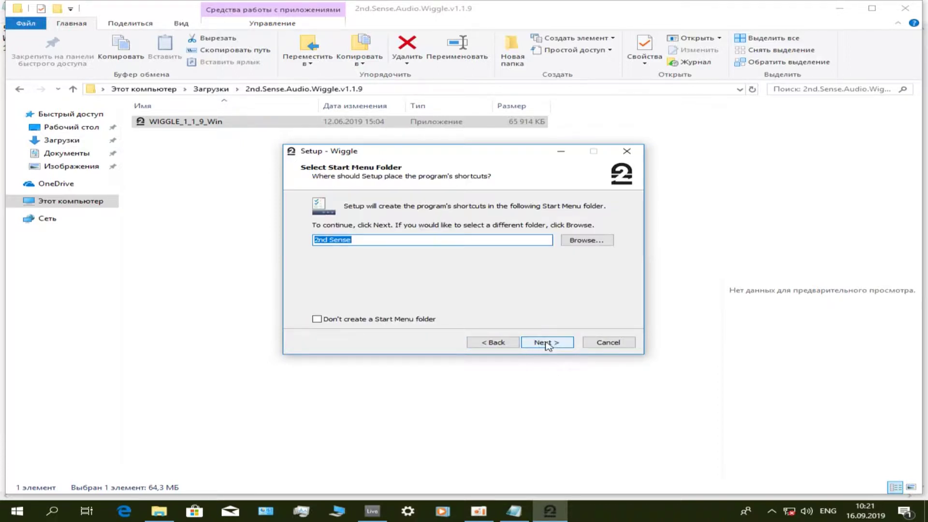
Install Wiggle with the default 2nd Sense Start Menu folder and finish the setup wizard
{"action": "left_click", "coordinate": [554, 346]}
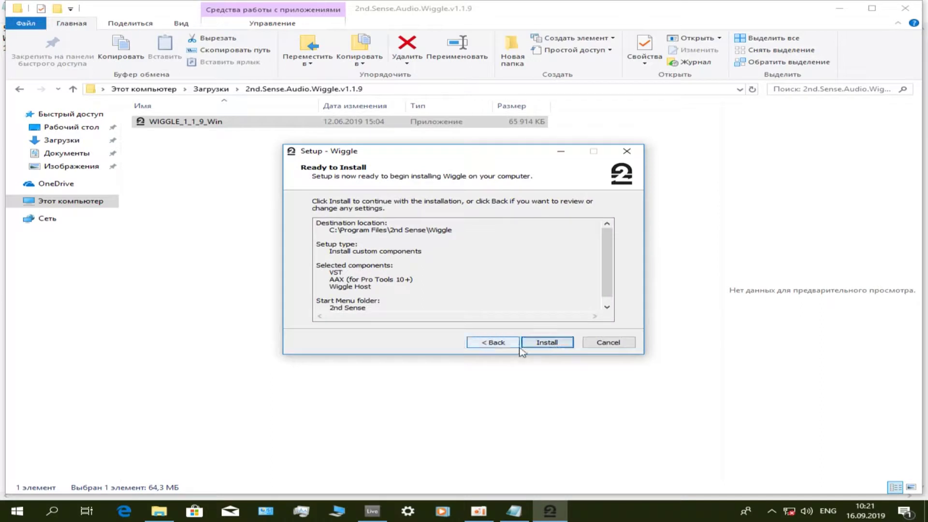
{"action": "left_click", "coordinate": [547, 345]}
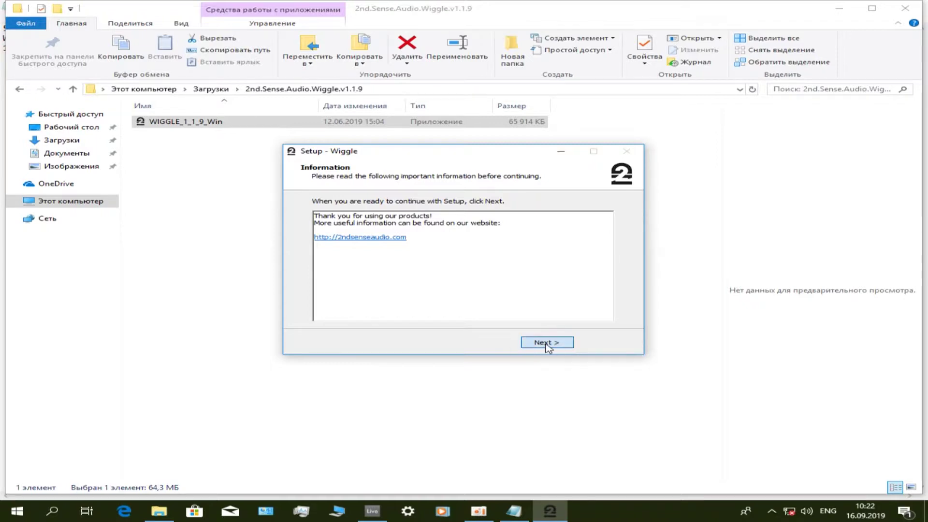
{"action": "left_click", "coordinate": [546, 345]}
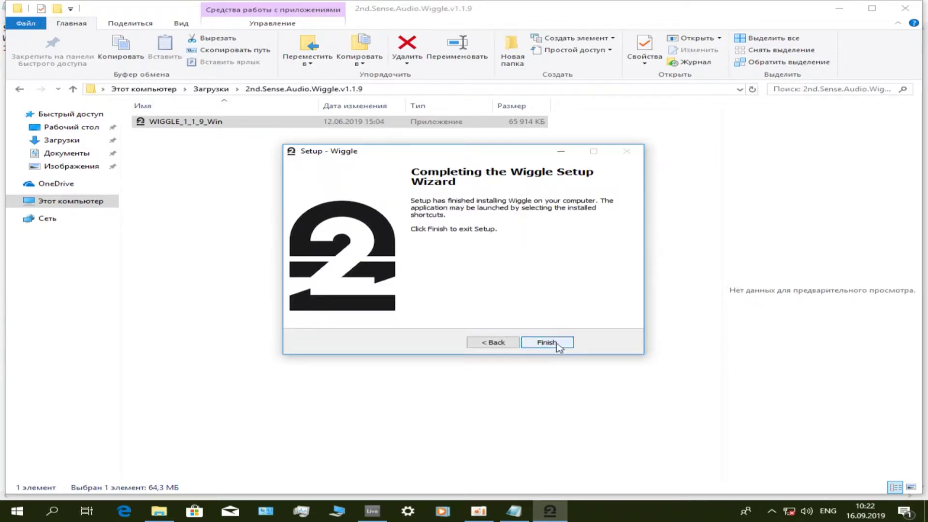
{"action": "left_click", "coordinate": [546, 344]}
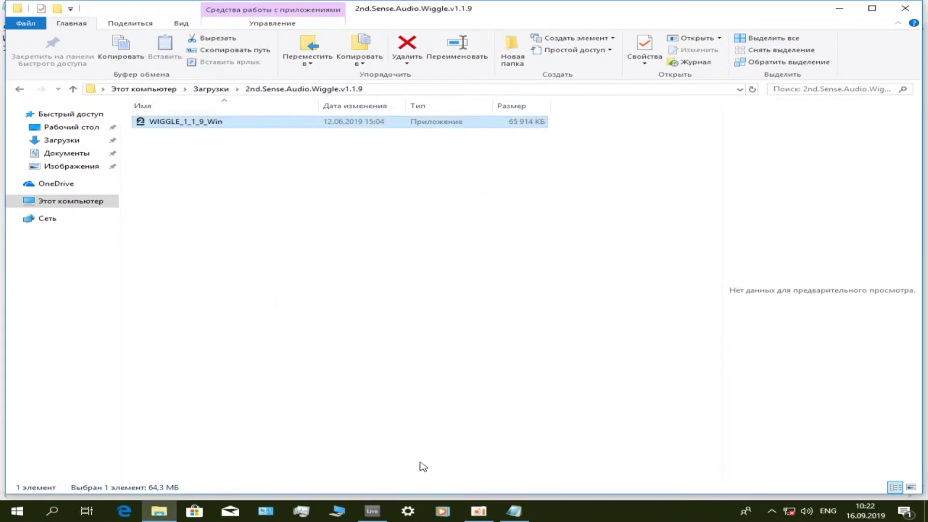
Switch to Ableton Live and rescan the plug-ins in the preferences
{"action": "left_click", "coordinate": [372, 513]}
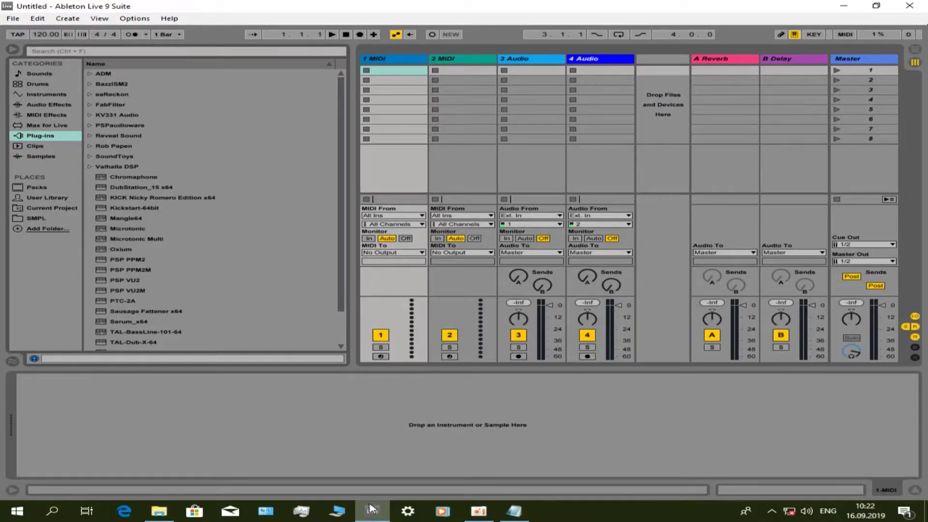
{"action": "left_click", "coordinate": [134, 21]}
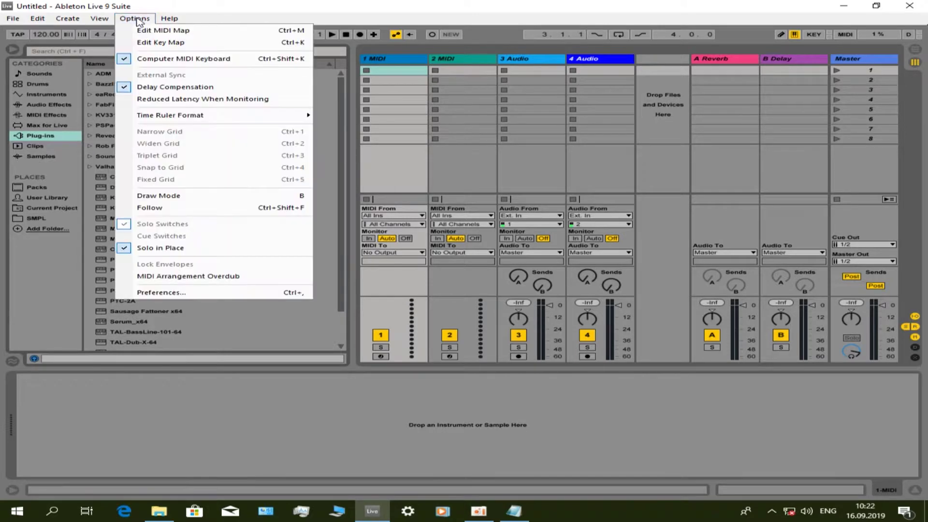
{"action": "left_click", "coordinate": [213, 294]}
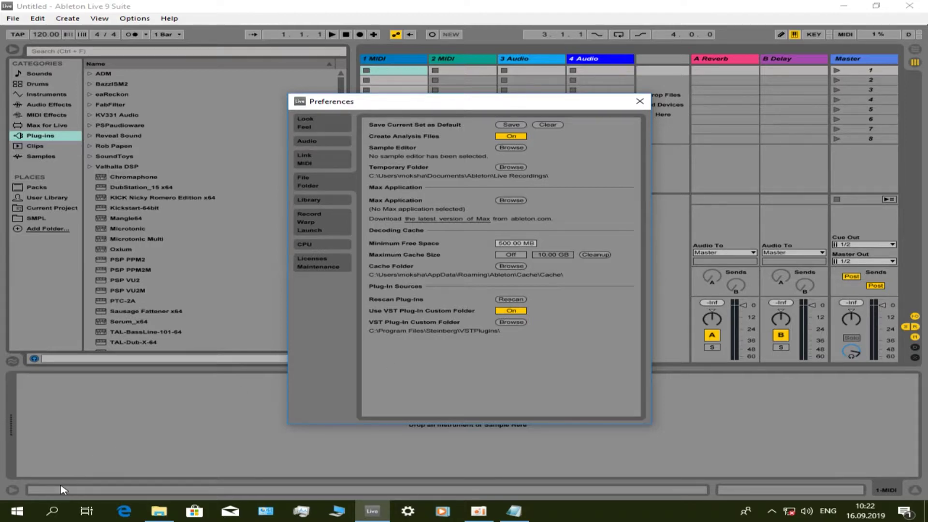
{"action": "left_click", "coordinate": [510, 299]}
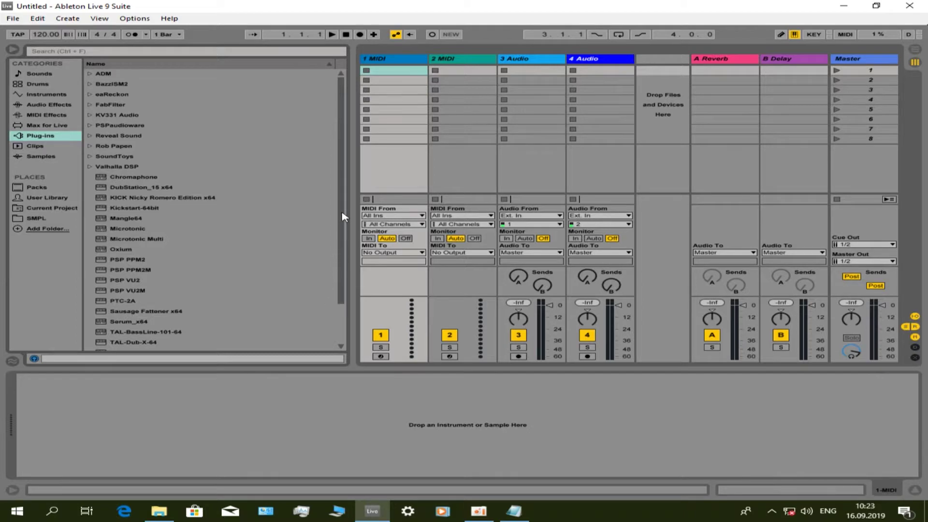
Load the Wiggle plug-in onto the 1 MIDI track and open its offline activation form
{"action": "scroll", "coordinate": [341, 225], "scroll_direction": "down", "scroll_amount": 5}
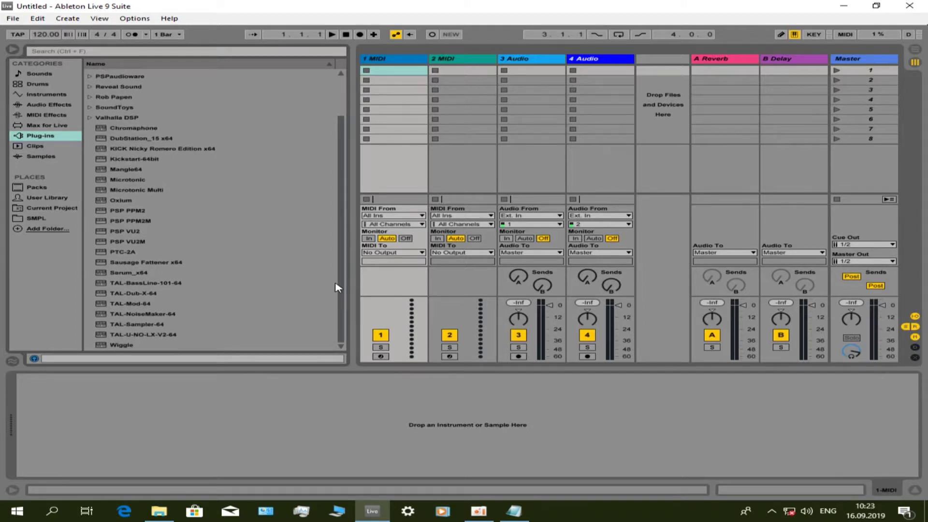
{"action": "left_click", "coordinate": [120, 346]}
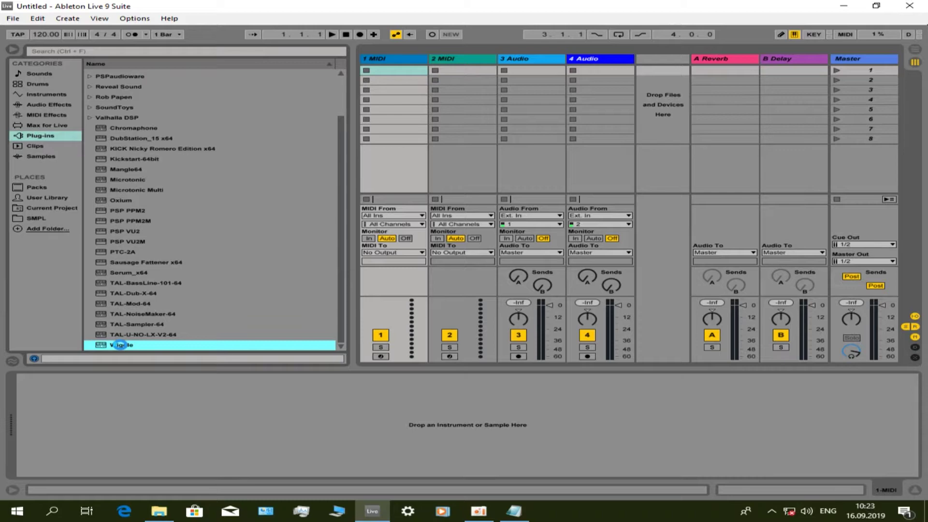
{"action": "double_click", "coordinate": [119, 345]}
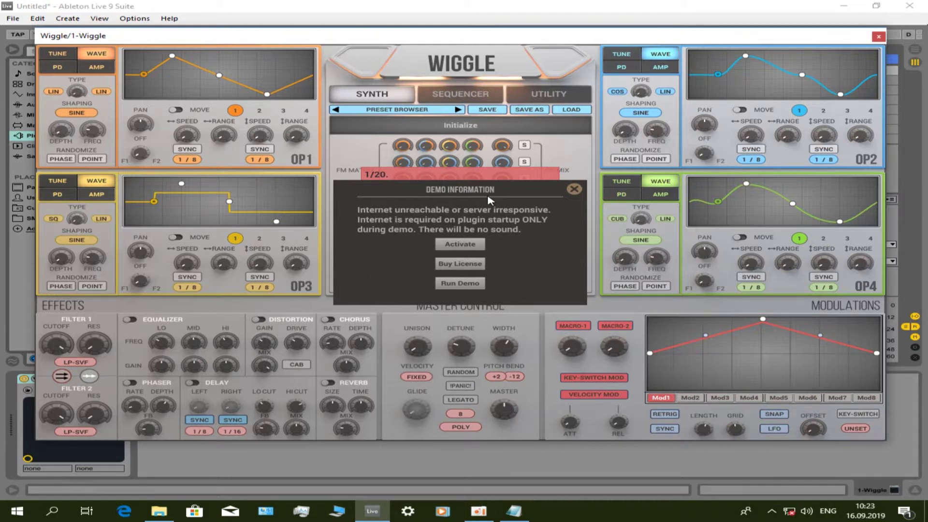
{"action": "left_click", "coordinate": [460, 248]}
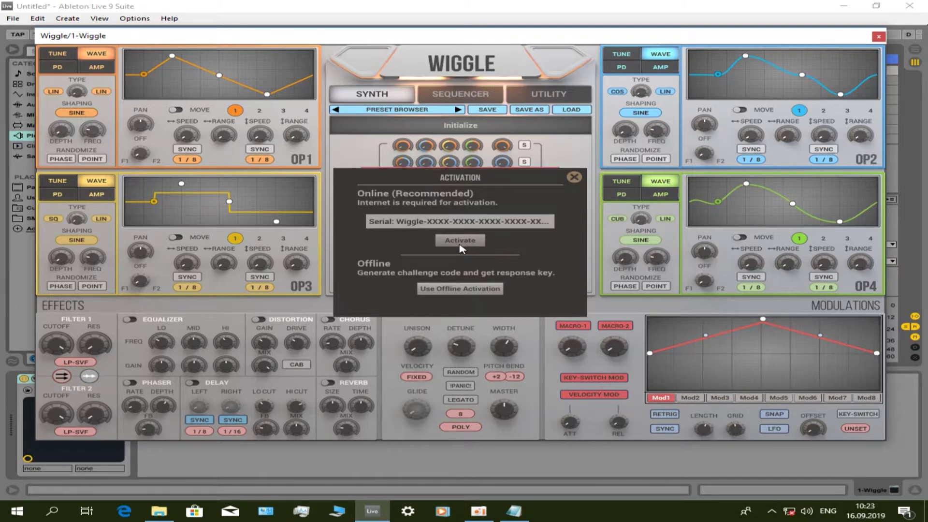
{"action": "left_click", "coordinate": [453, 292]}
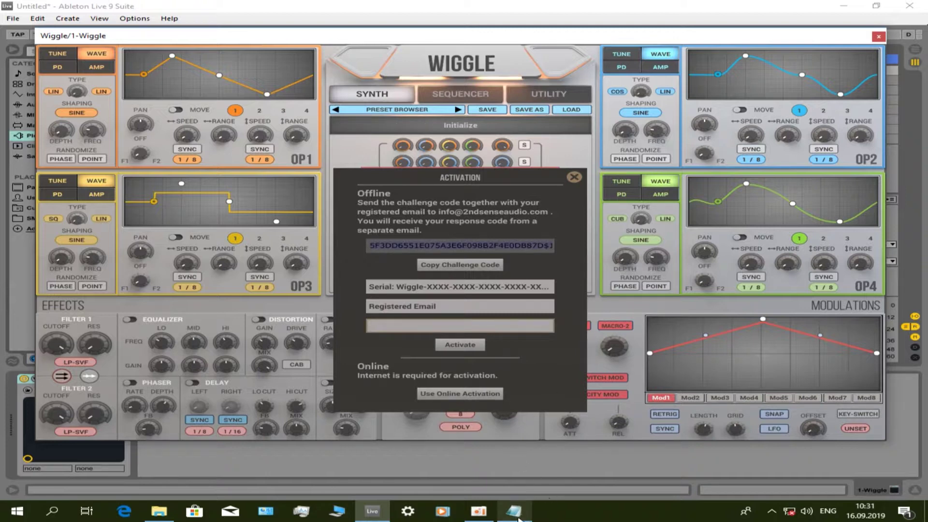
Copy the serial number from the Notepad document and paste it into Wiggle's Serial field
{"action": "left_click", "coordinate": [514, 518]}
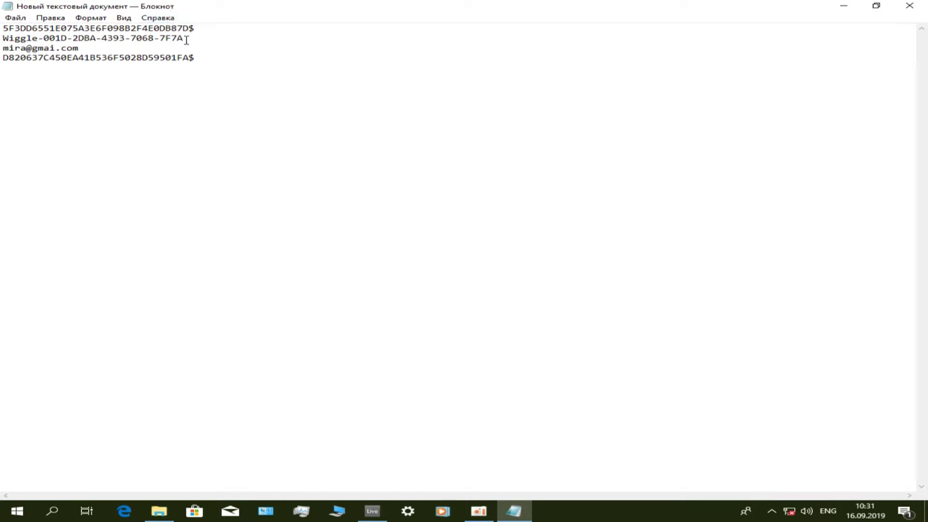
{"action": "left_click_drag", "start_coordinate": [186, 39], "coordinate": [2, 36]}
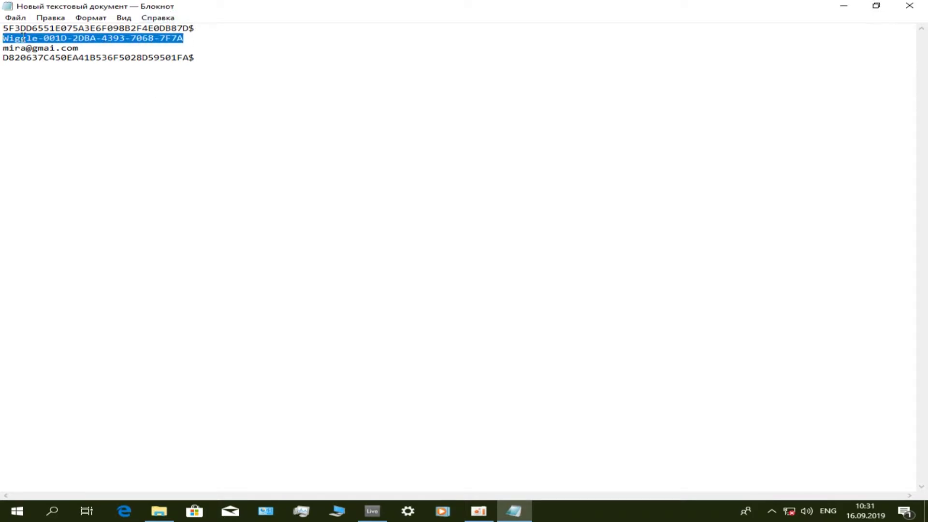
{"action": "right_click", "coordinate": [23, 38]}
{"action": "left_click", "coordinate": [71, 71]}
{"action": "left_click", "coordinate": [368, 512]}
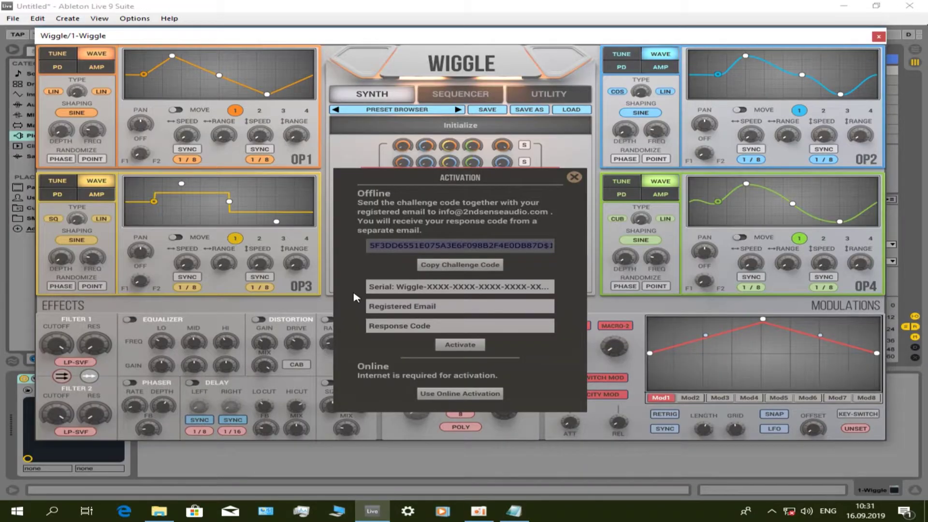
{"action": "left_click", "coordinate": [381, 286]}
{"action": "right_click", "coordinate": [385, 284]}
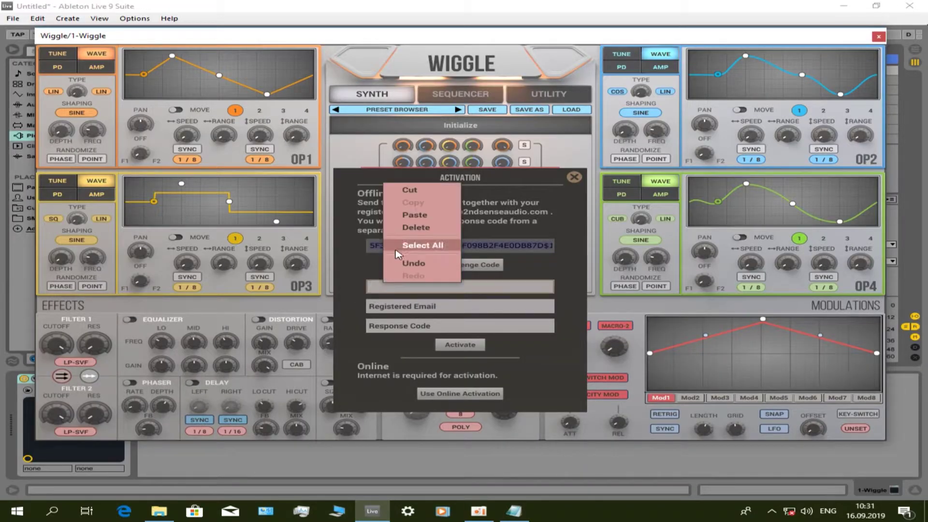
{"action": "left_click", "coordinate": [415, 213]}
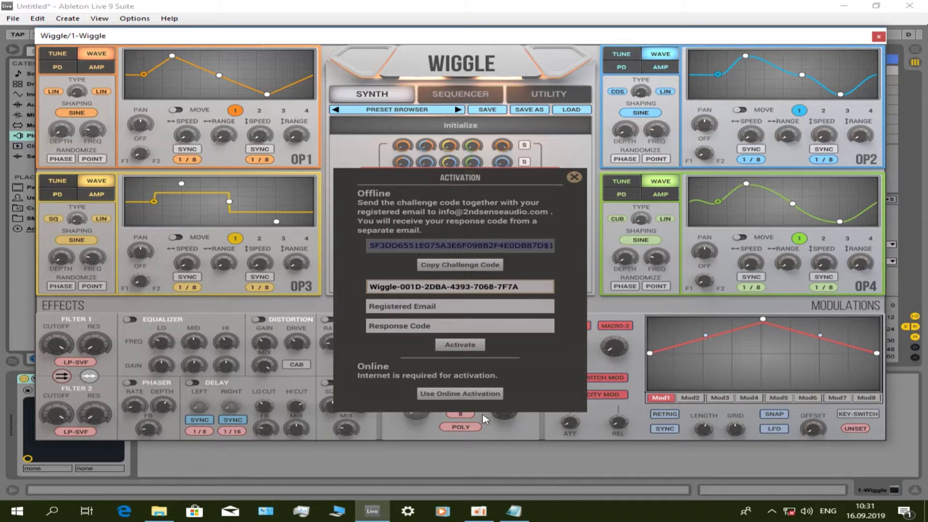
Copy the e-mail address from the Notepad document and paste it into Wiggle's Registered Email field
{"action": "left_click", "coordinate": [514, 511]}
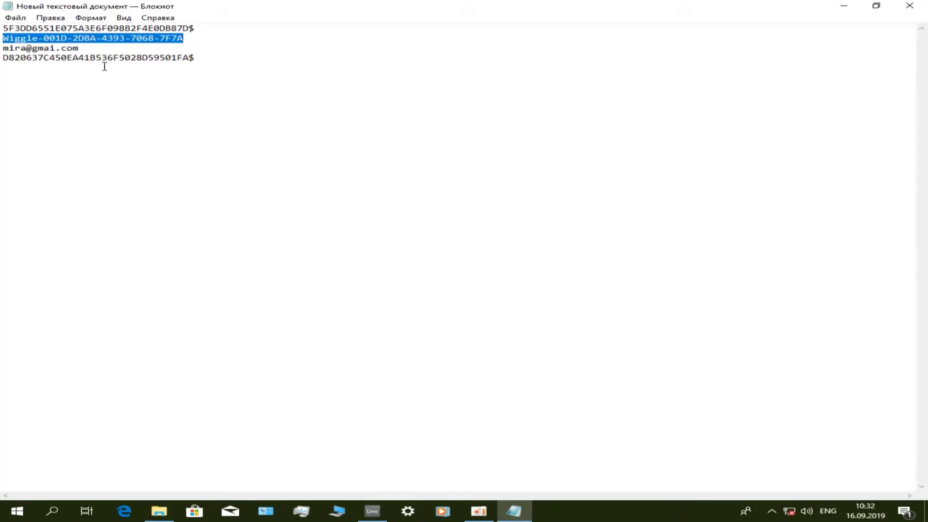
{"action": "left_click_drag", "start_coordinate": [90, 48], "coordinate": [1, 48]}
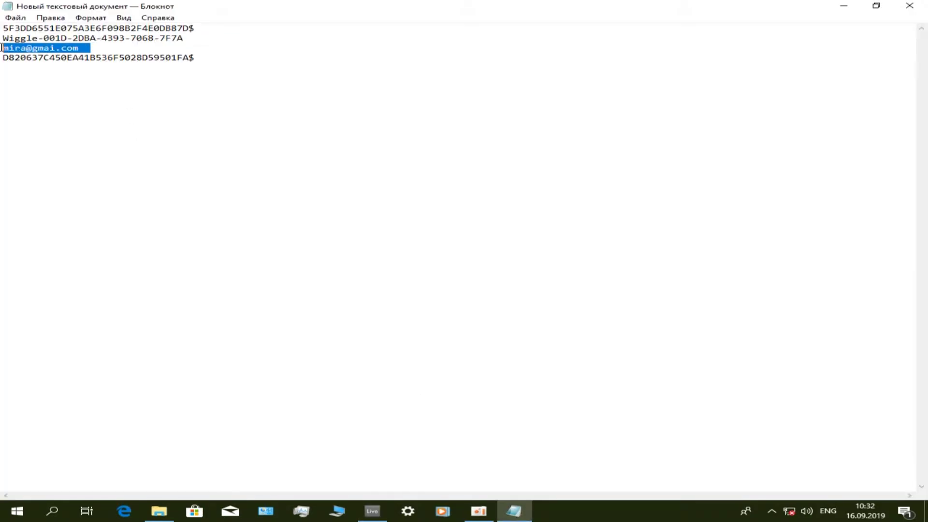
{"action": "right_click", "coordinate": [41, 50]}
{"action": "left_click", "coordinate": [68, 83]}
{"action": "left_click", "coordinate": [382, 517]}
{"action": "left_click", "coordinate": [407, 310]}
{"action": "right_click", "coordinate": [406, 310]}
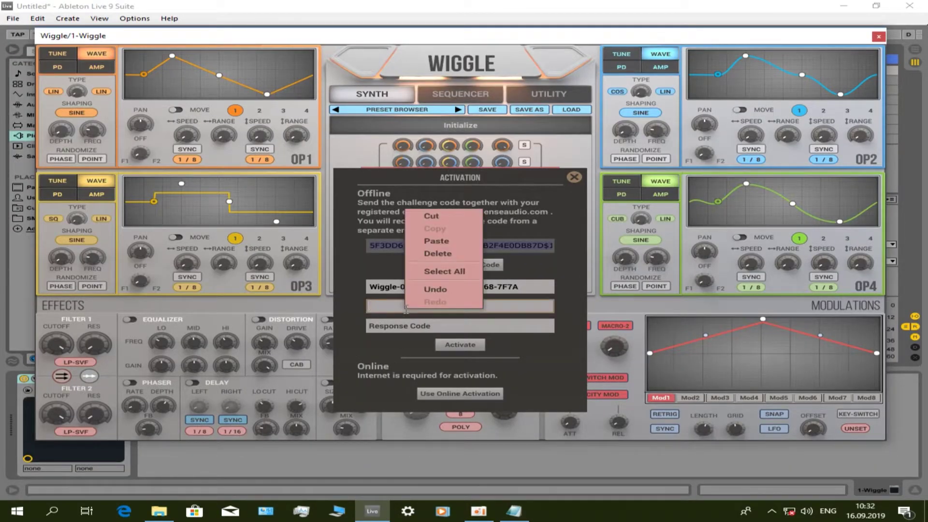
{"action": "left_click", "coordinate": [436, 242]}
Copy the response code from the Notepad document and paste it into Wiggle's Response Code field
{"action": "left_click", "coordinate": [514, 512]}
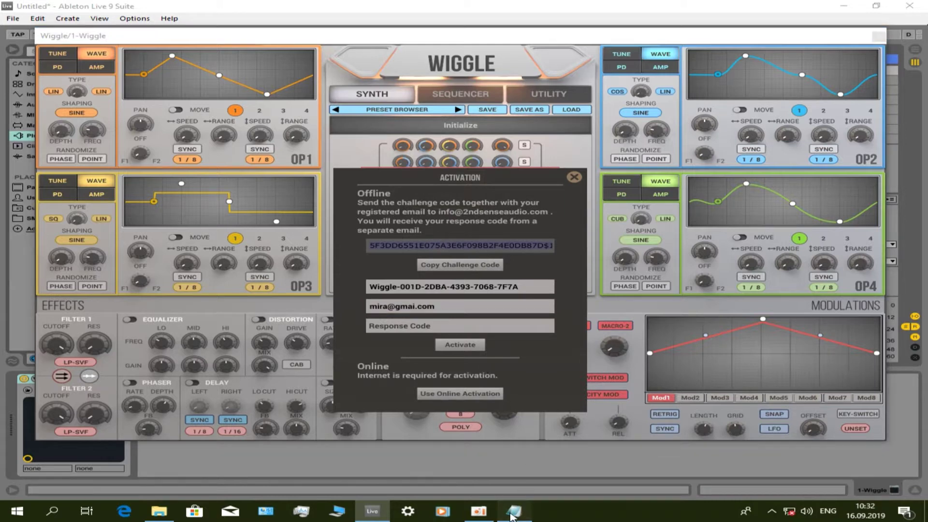
{"action": "left_click_drag", "start_coordinate": [196, 61], "coordinate": [2, 56]}
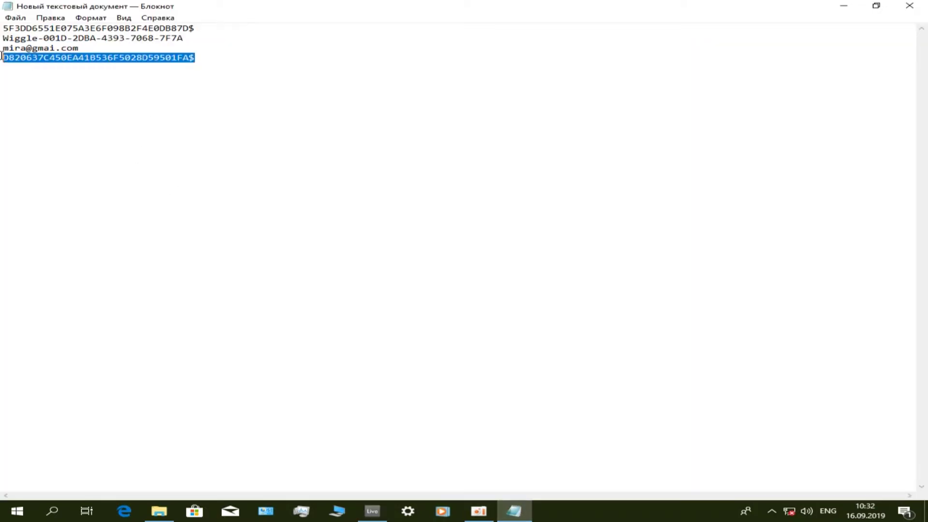
{"action": "right_click", "coordinate": [30, 54]}
{"action": "left_click", "coordinate": [78, 87]}
{"action": "left_click", "coordinate": [372, 511]}
{"action": "left_click", "coordinate": [408, 327]}
{"action": "right_click", "coordinate": [407, 327]}
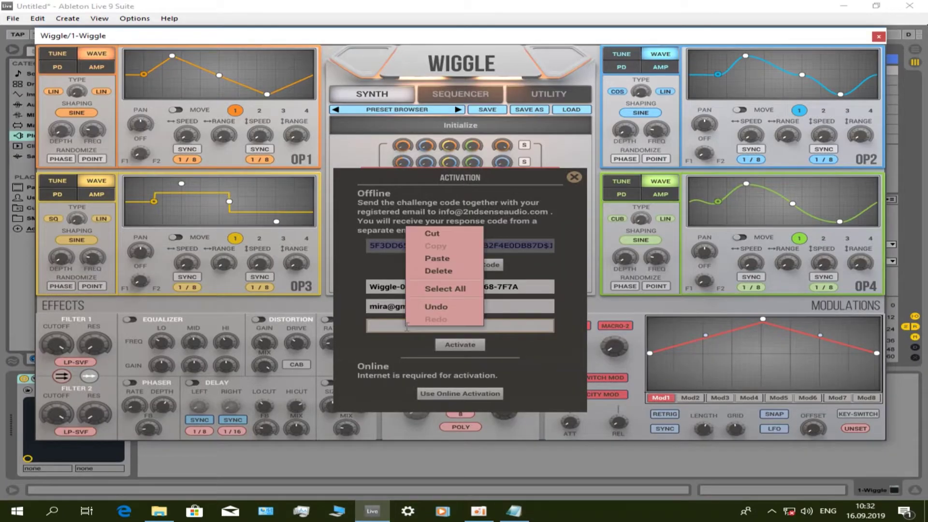
{"action": "left_click", "coordinate": [437, 258]}
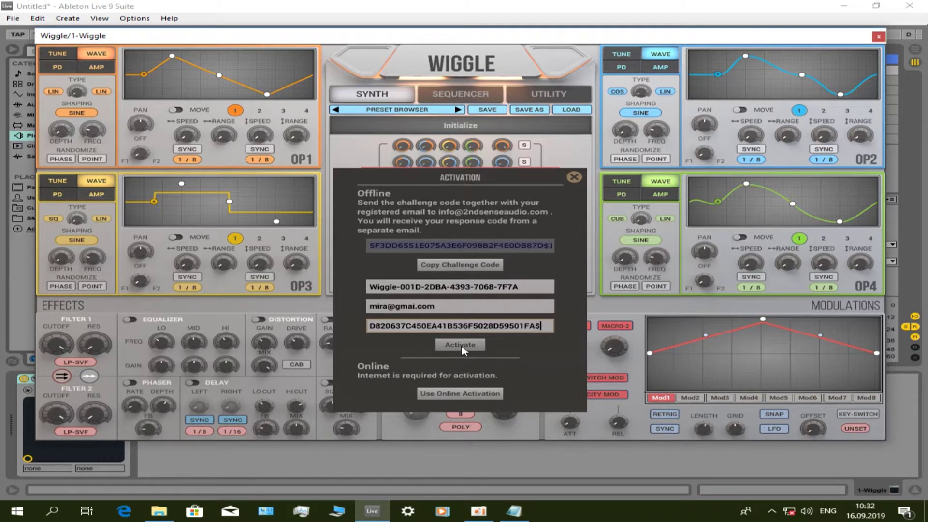
Activate Wiggle with the entered details, dismiss the thank-you message and open the plug-in's version information
{"action": "left_click", "coordinate": [455, 347]}
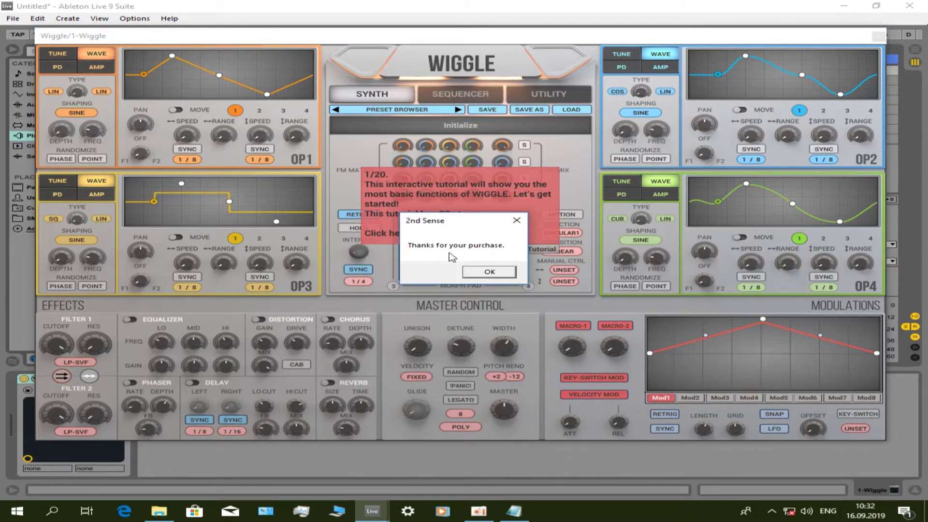
{"action": "left_click", "coordinate": [484, 273]}
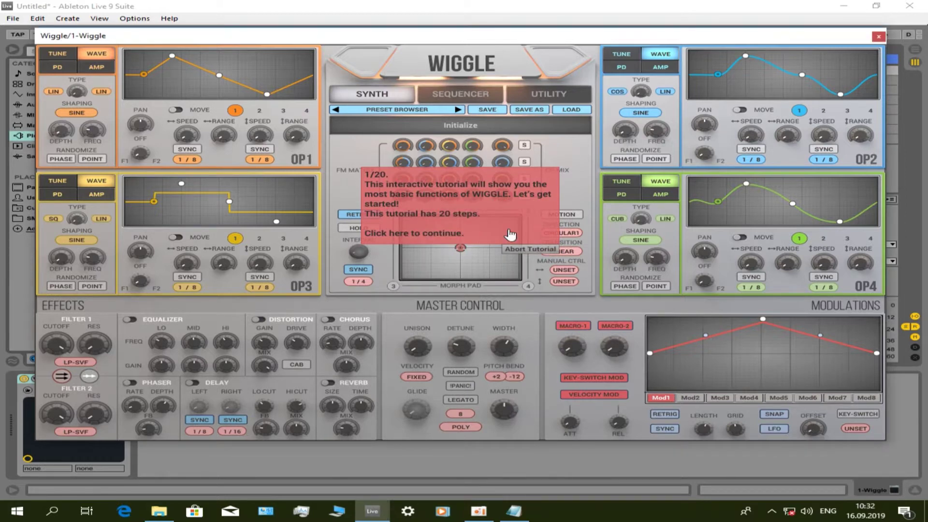
{"action": "left_click", "coordinate": [457, 70]}
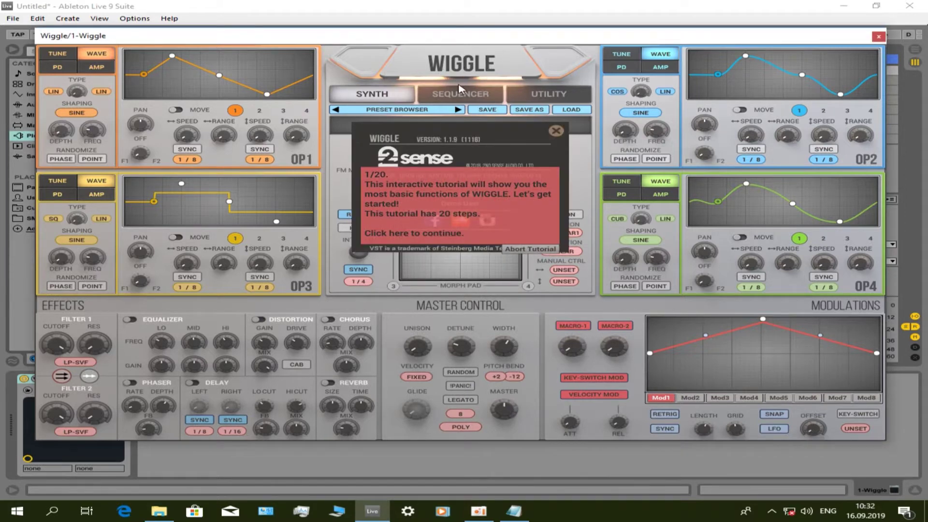
Advance past the tutorial's first note to read Wiggle's registration details, and close the version information and the plug-in window
{"action": "left_click", "coordinate": [488, 212]}
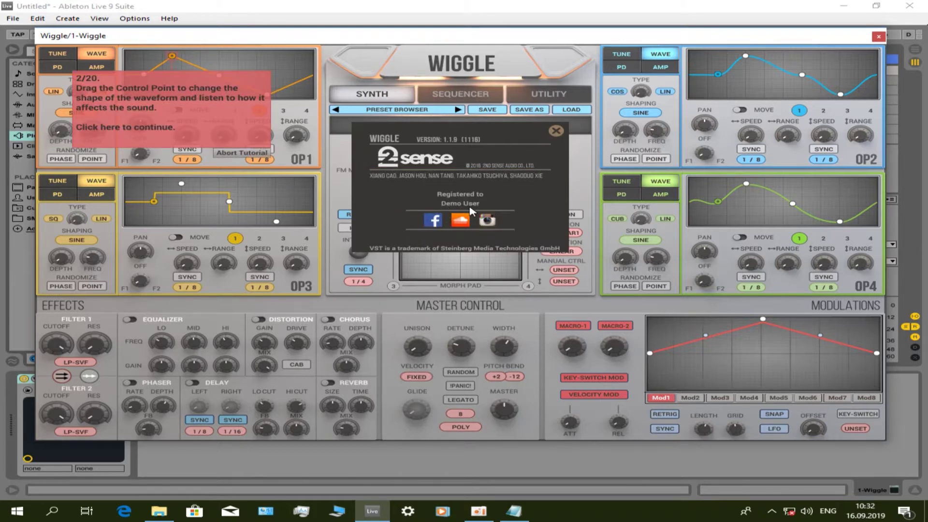
{"action": "left_click", "coordinate": [556, 131]}
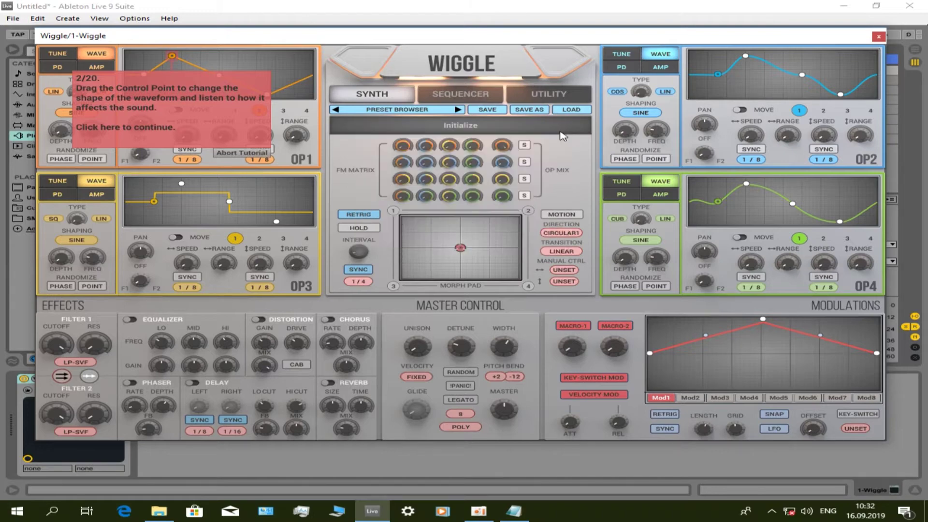
{"action": "left_click", "coordinate": [879, 36]}
Delete the Wiggle device from the first MIDI track
{"action": "left_click", "coordinate": [92, 379]}
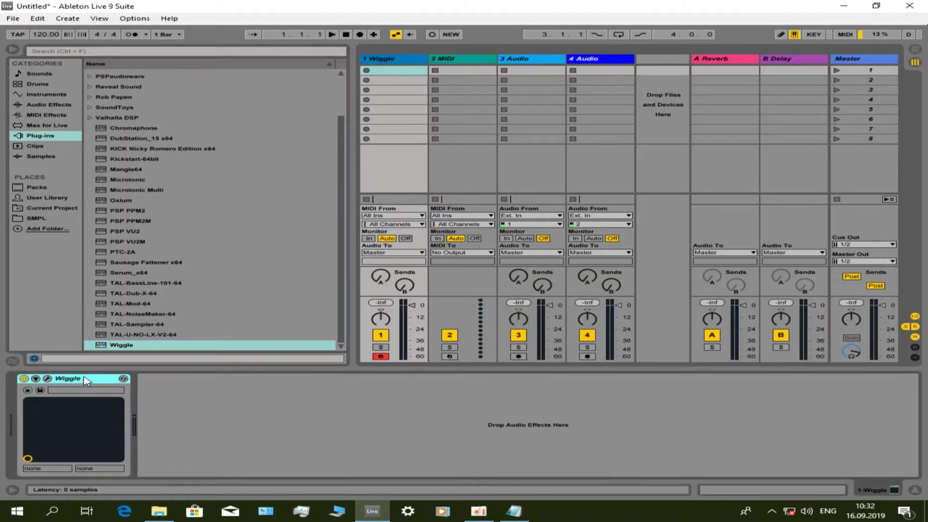
{"action": "right_click", "coordinate": [89, 378]}
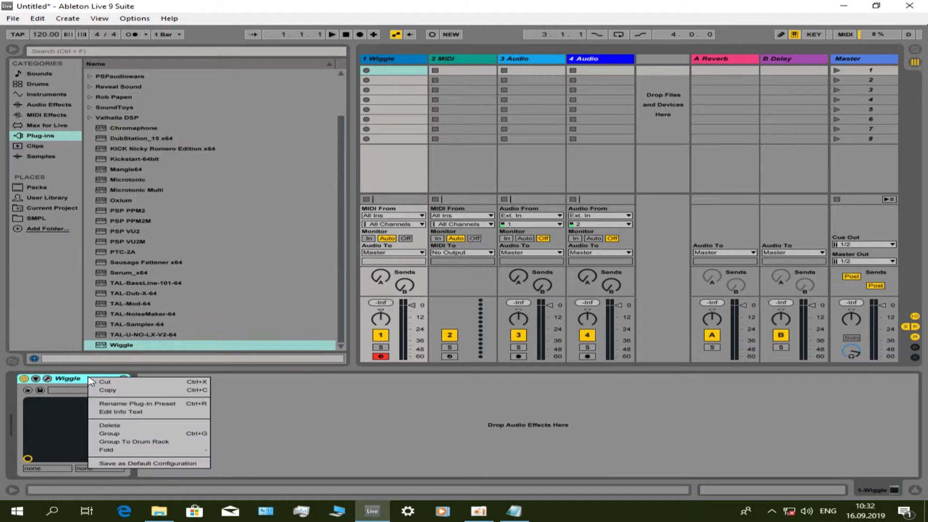
{"action": "left_click", "coordinate": [122, 425]}
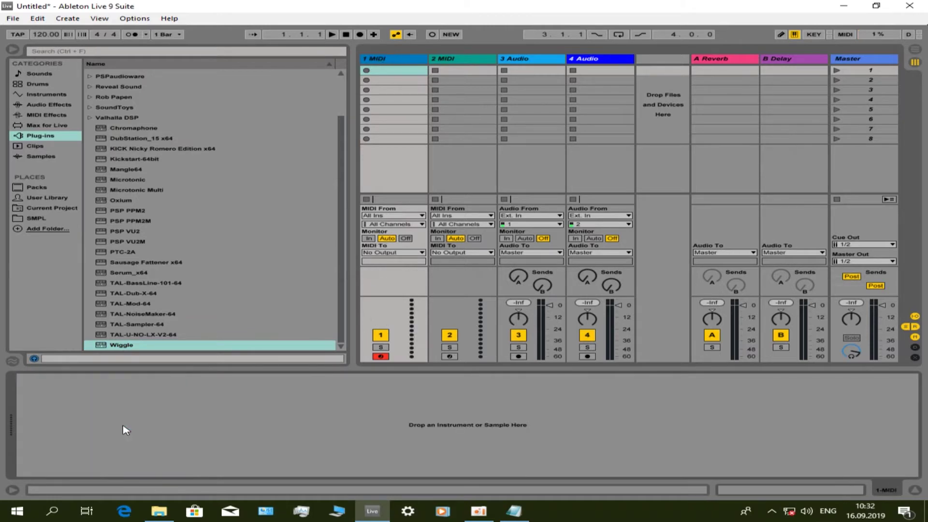
Load Wiggle onto the first MIDI track again and open its version information to check the registration
{"action": "double_click", "coordinate": [141, 344]}
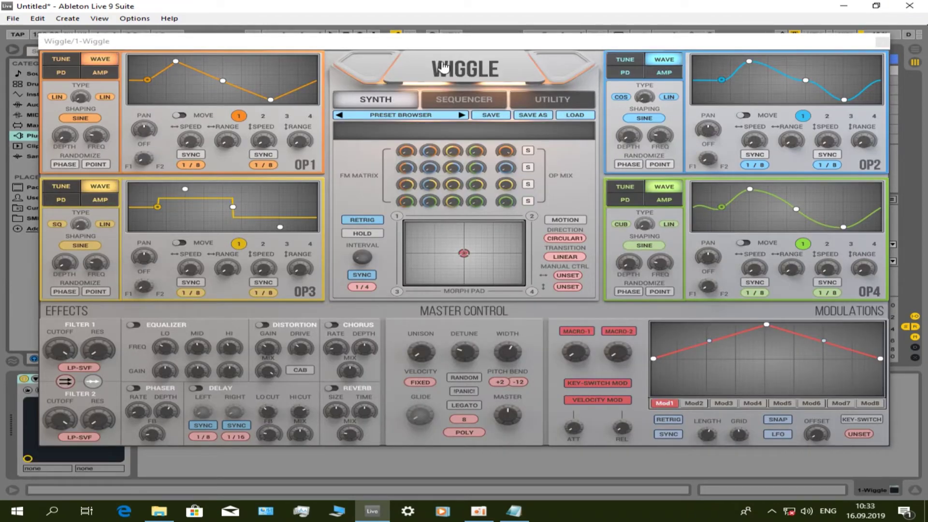
{"action": "left_click", "coordinate": [491, 70]}
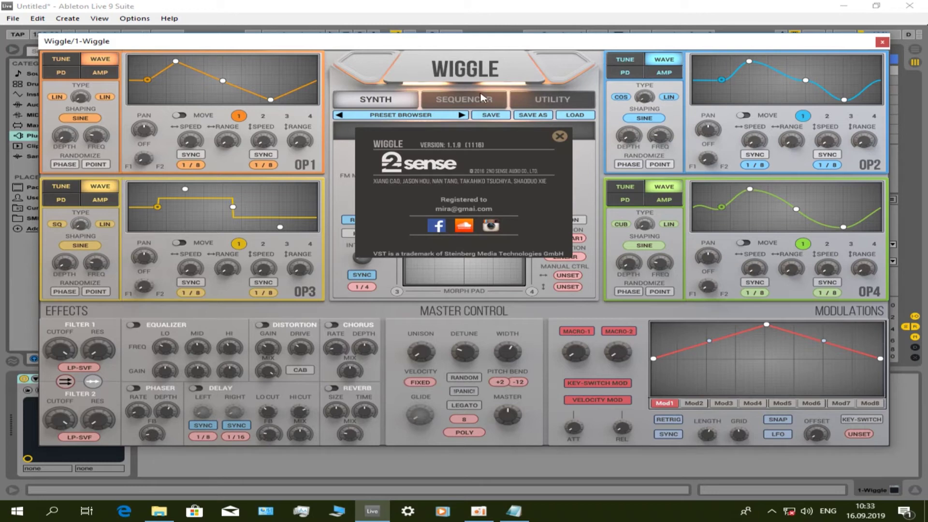